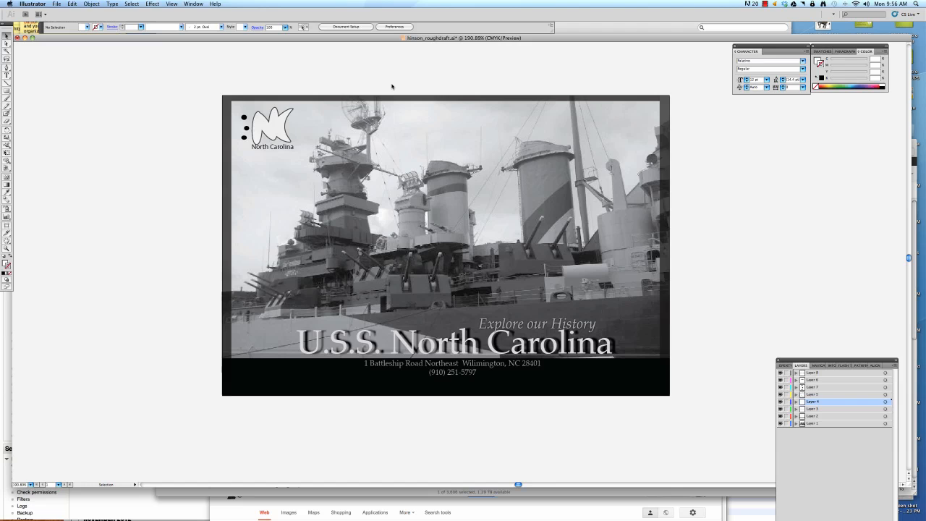
click(380, 344)
drag(368, 346, 370, 346)
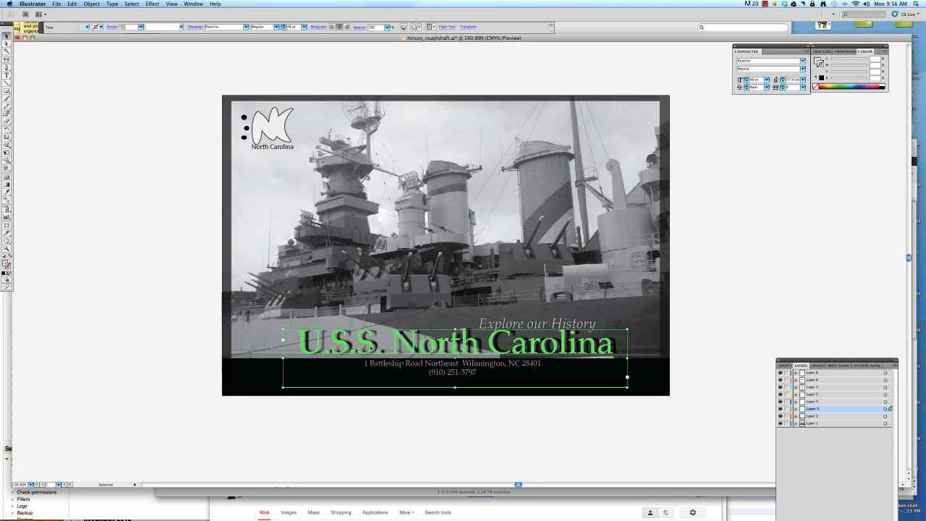
key(t)
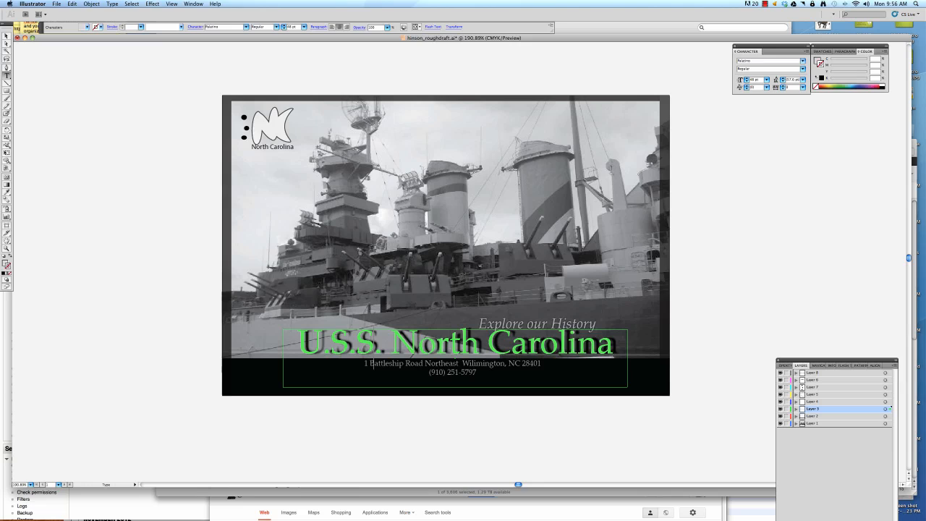
click(151, 4)
mouse_move(158, 103)
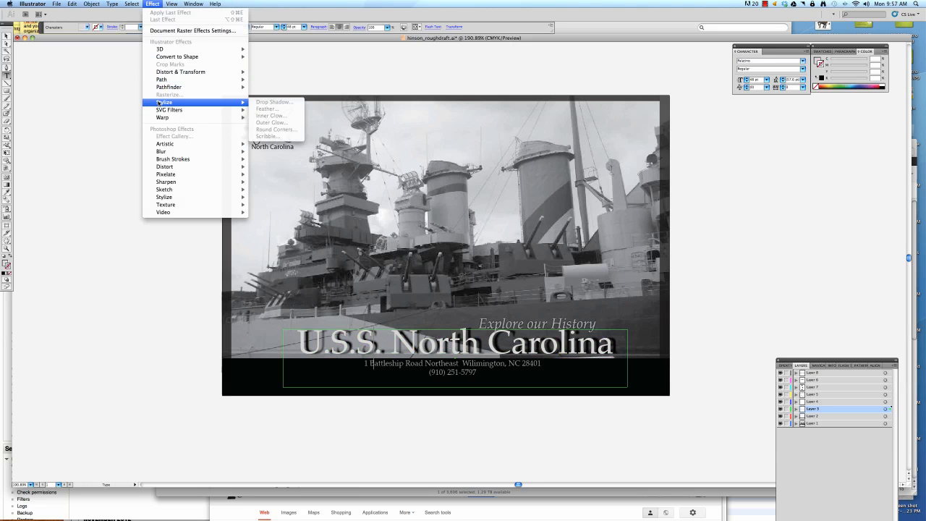
key(Escape)
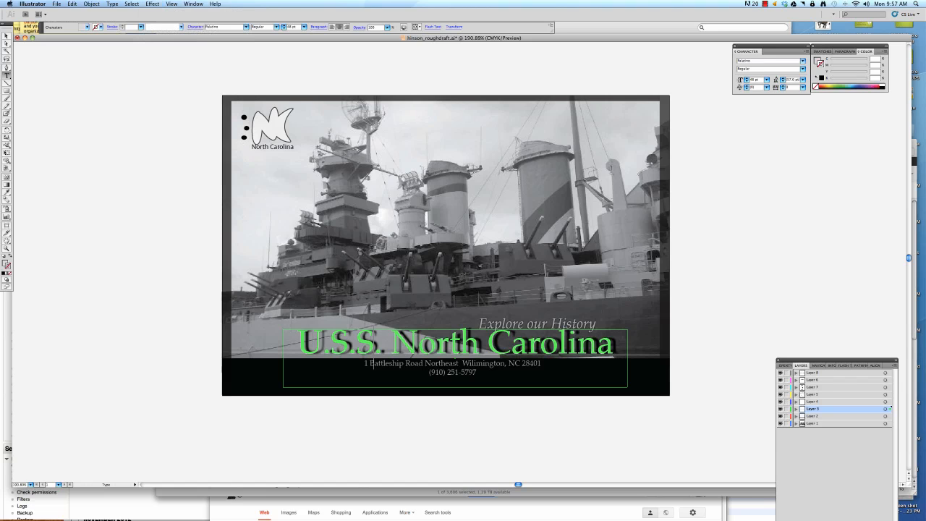
Move the two overlapping U.S.S. North Carolina titles apart, up over the ship photo, so they sit separately.
key(v)
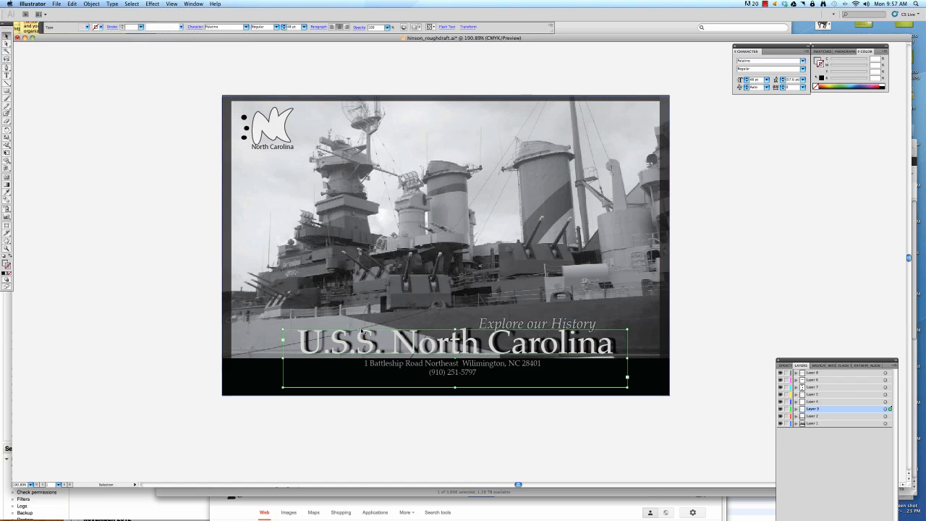
drag(361, 332, 365, 334)
drag(354, 368, 379, 287)
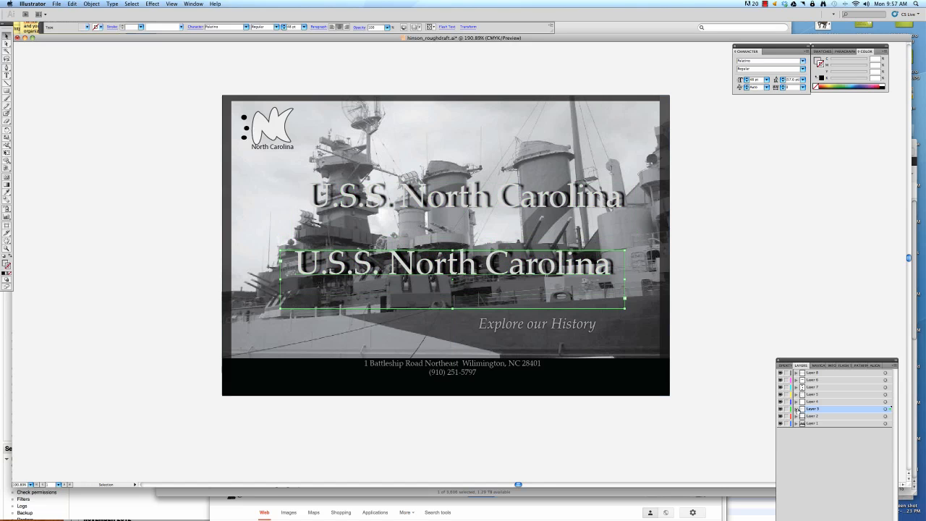
Expand Layer 3 and toggle the visibility of its lower title entry to identify which text it is.
click(796, 409)
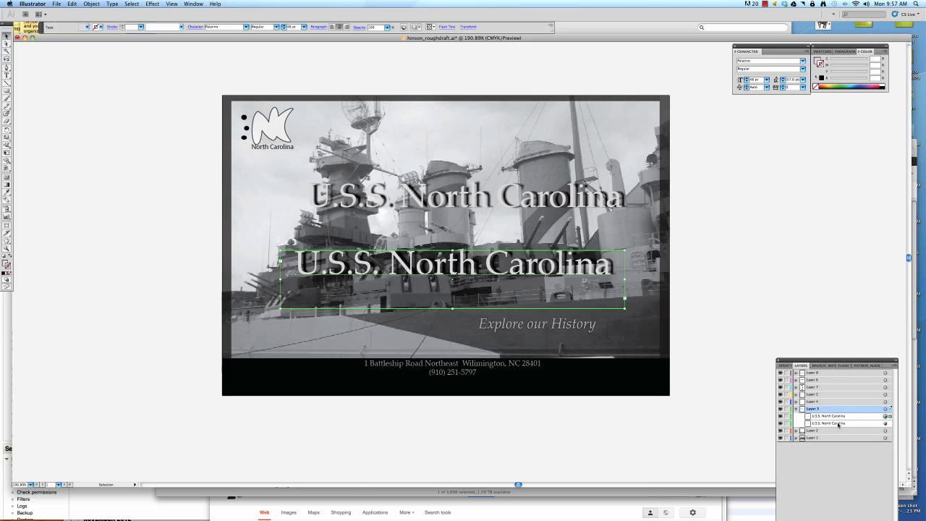
drag(829, 356, 772, 224)
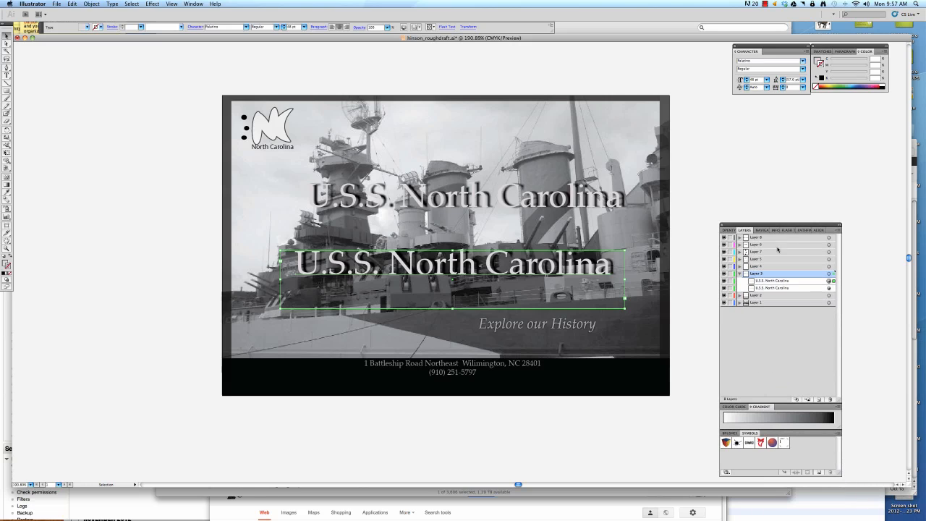
click(724, 289)
click(724, 288)
Remove the Drop Shadow effect from the appearance of the lower U.S.S. North Carolina title.
click(813, 281)
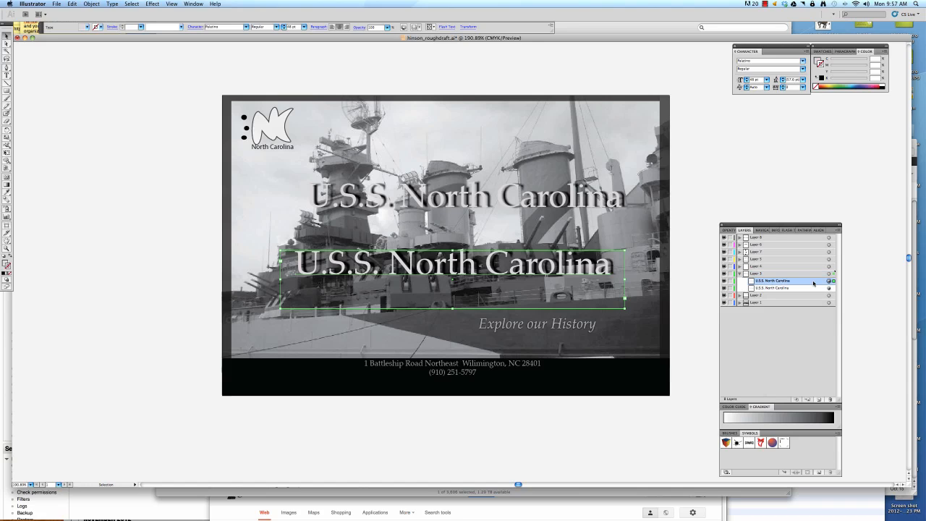
click(194, 3)
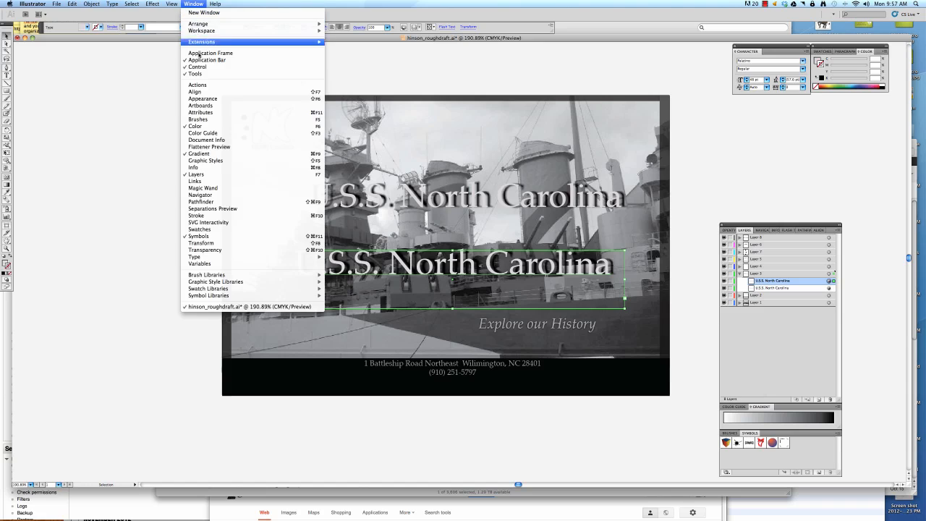
click(200, 112)
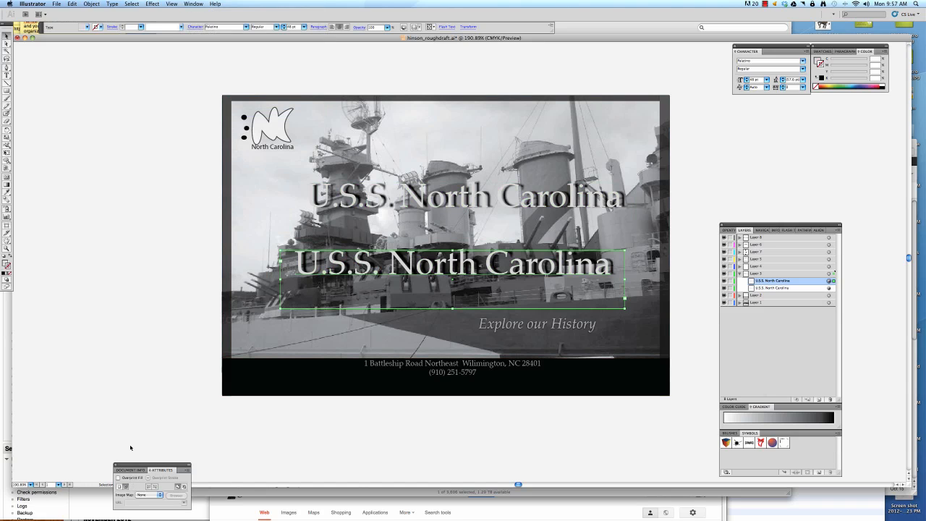
click(193, 4)
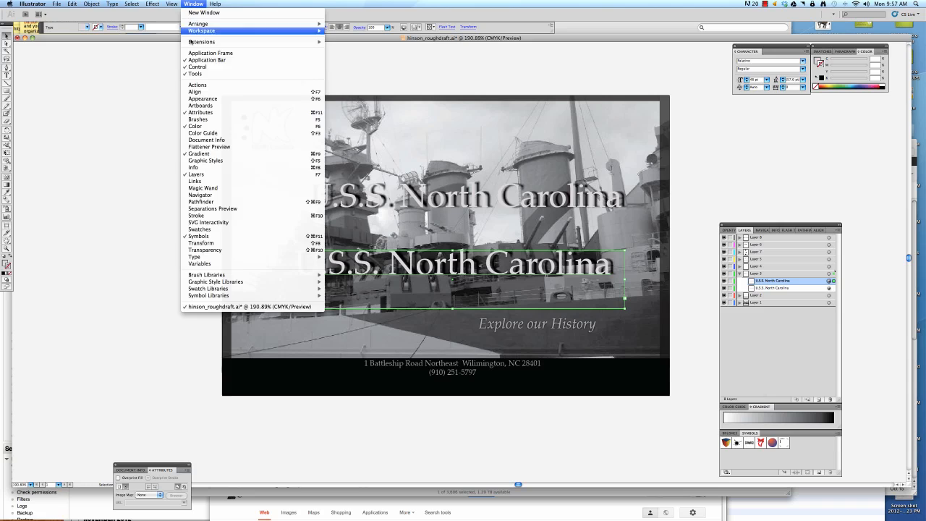
click(202, 98)
click(761, 386)
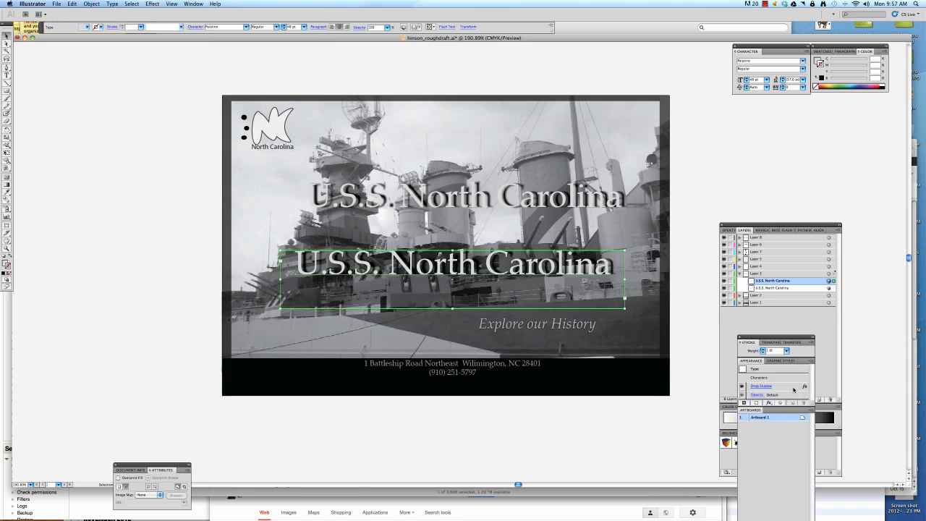
click(804, 403)
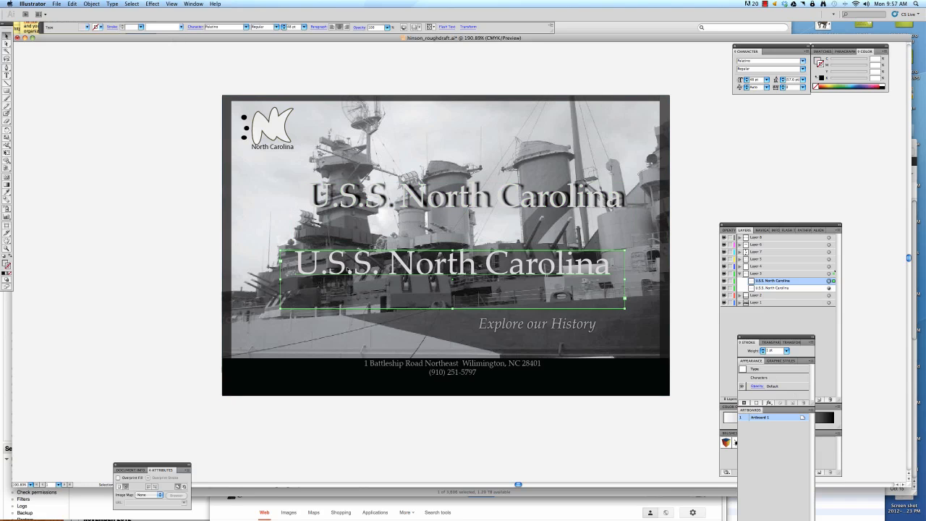
Duplicate the shadowless title and give the copy a black fill with no stroke.
key(super+v)
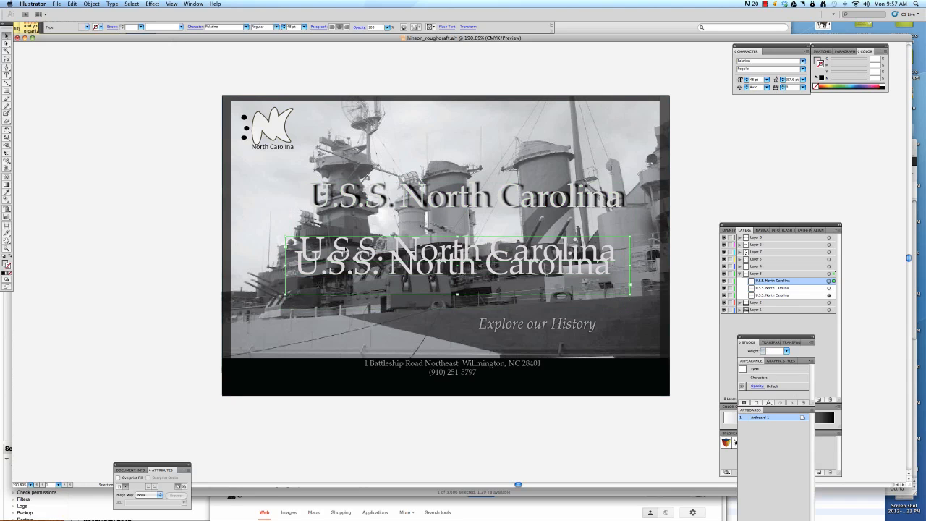
drag(345, 249, 340, 232)
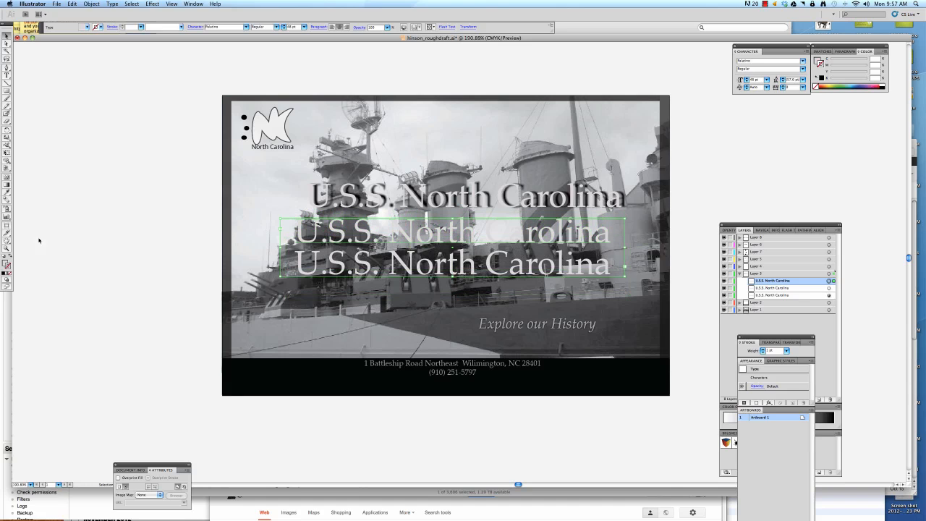
click(4, 257)
click(9, 256)
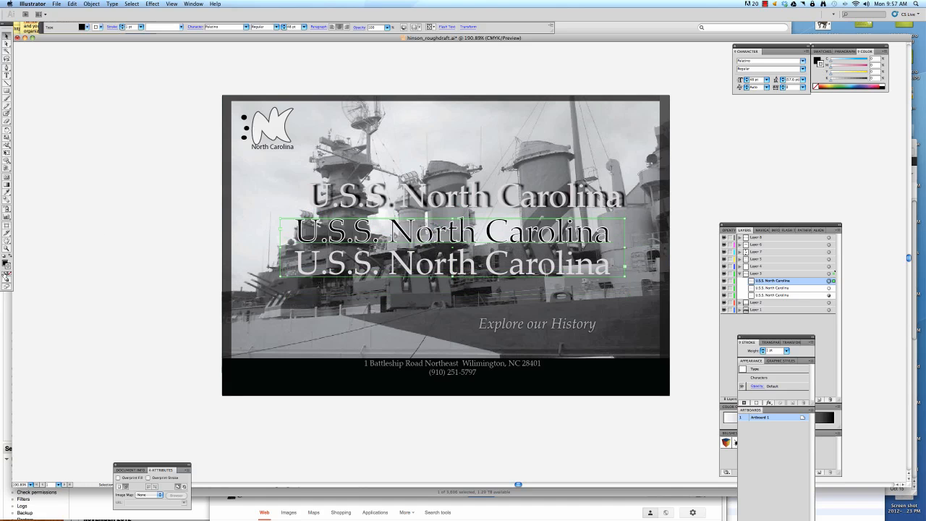
click(8, 274)
Move the black title down near the address, bring the white title to the front, and place it slightly offset over the black copy.
drag(348, 240, 348, 337)
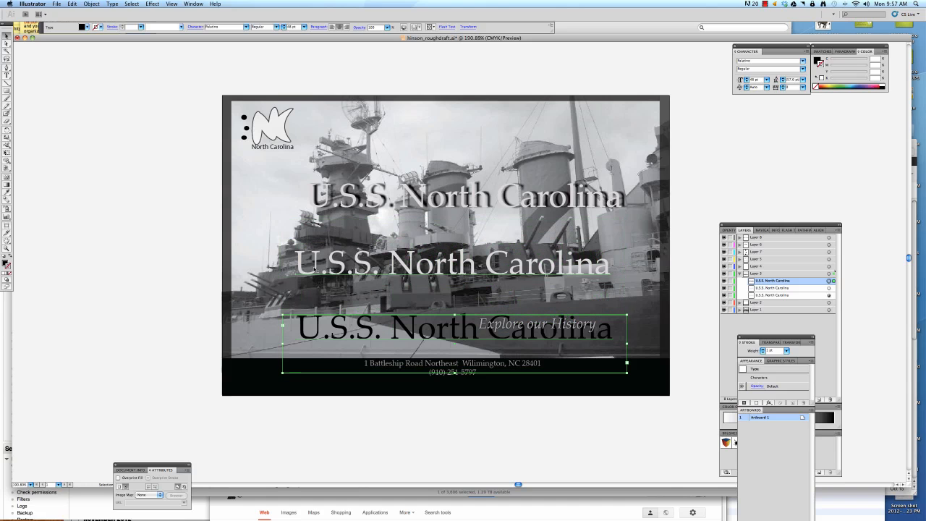
drag(316, 280, 316, 330)
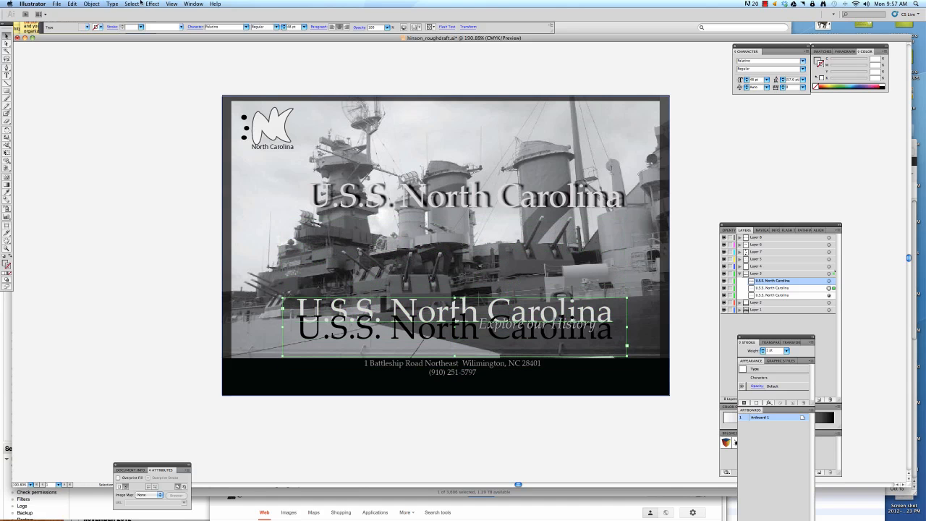
click(91, 4)
mouse_move(131, 20)
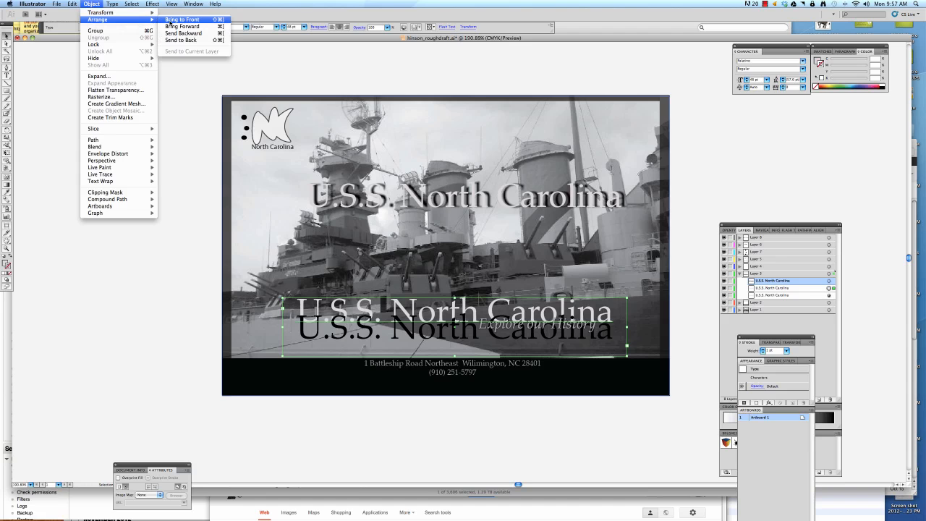
click(170, 20)
drag(326, 316, 324, 332)
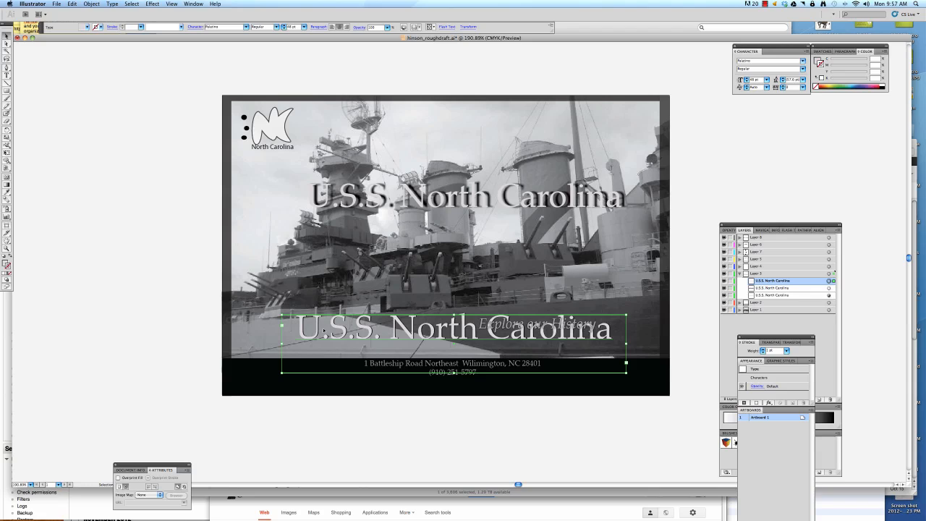
key(Up)
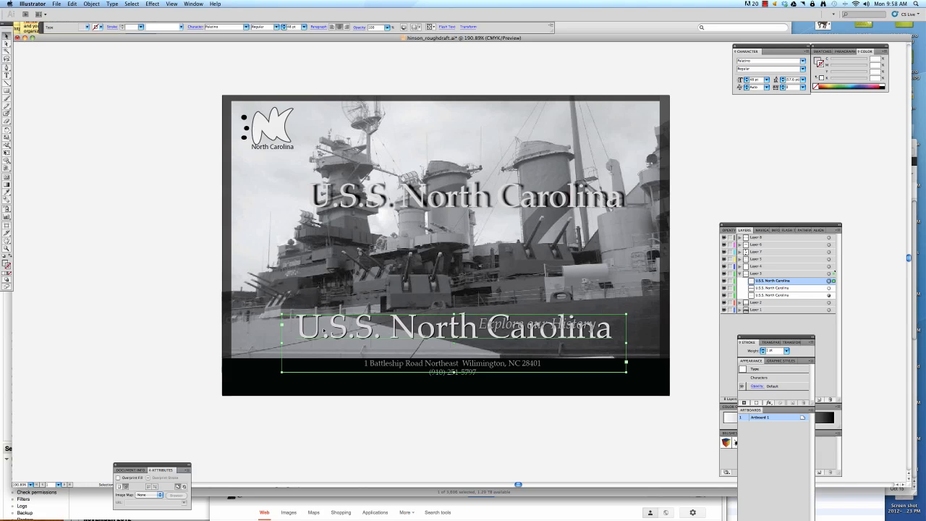
click(194, 327)
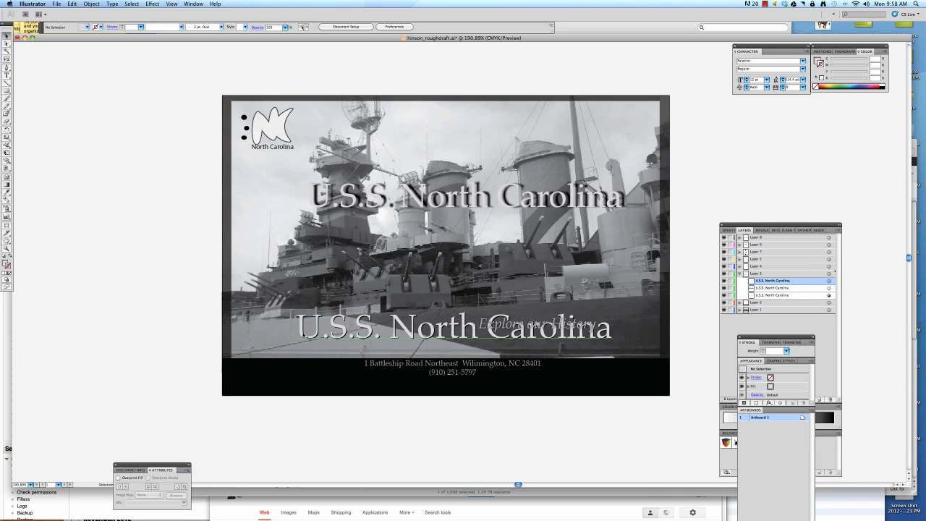
Rework the stacked titles into a group showing only white lettering just above the address line.
drag(200, 328, 232, 334)
drag(313, 333, 314, 333)
key(super+shift+a)
click(312, 337)
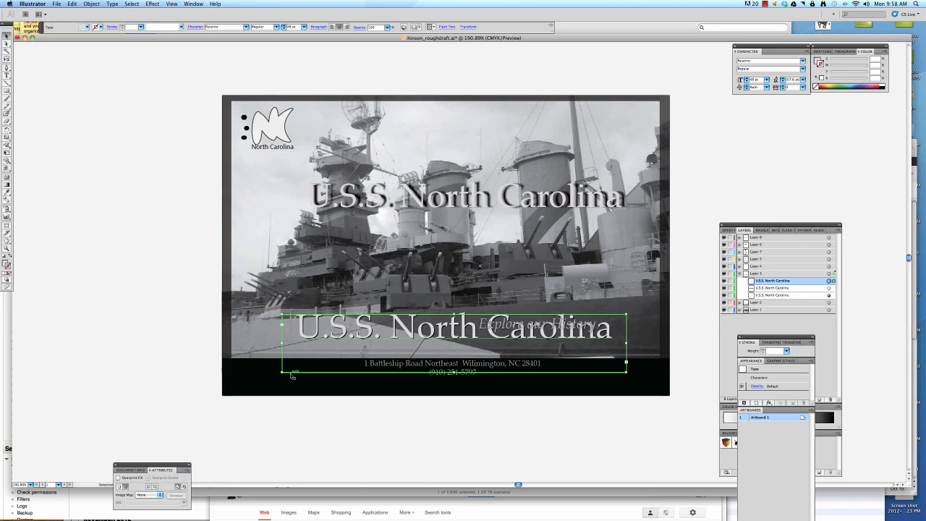
key(super+shift+o)
drag(306, 335, 287, 334)
key(super+z)
click(304, 331)
key(Delete)
key(super+z)
click(274, 349)
Move the original shadowed title further up and to the left over the photo.
click(355, 208)
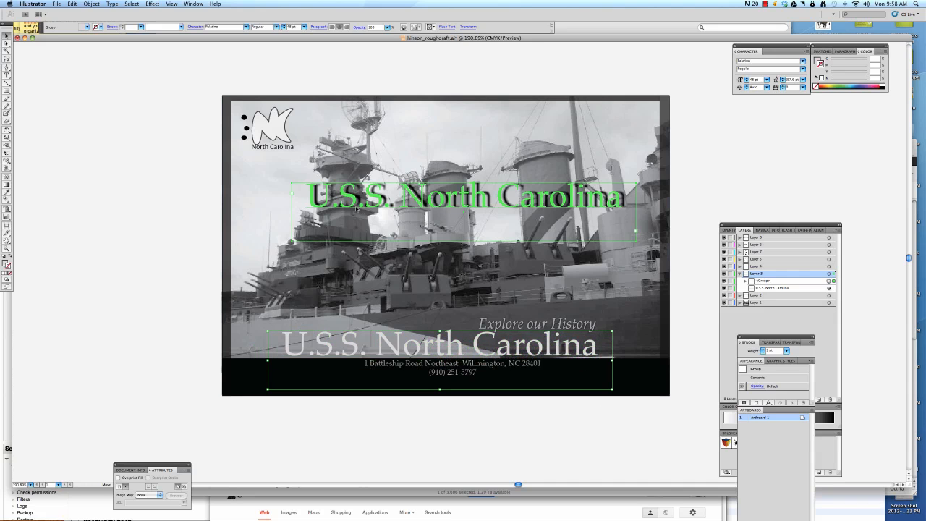
drag(355, 208, 270, 189)
Start a Drop Shadow effect on the grouped white title, with preview enabled and the blur set to 1 pt.
click(316, 345)
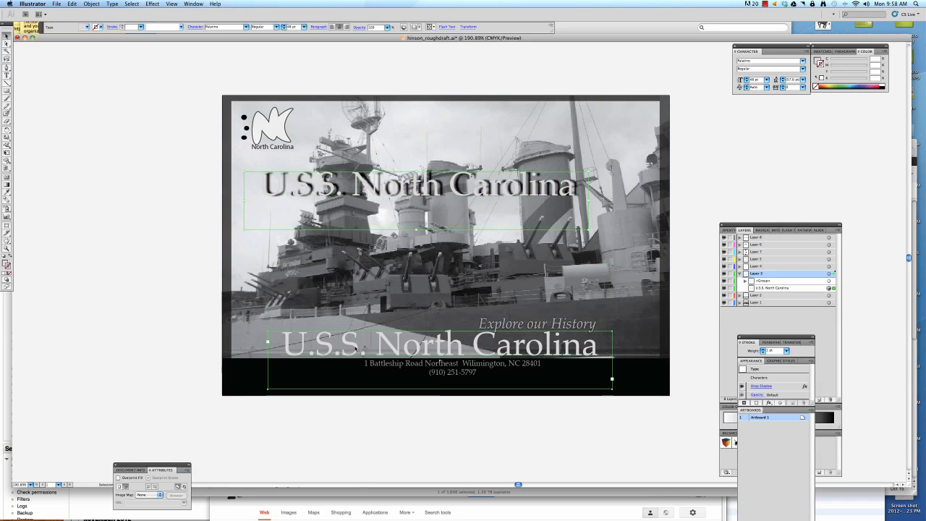
click(153, 4)
click(153, 3)
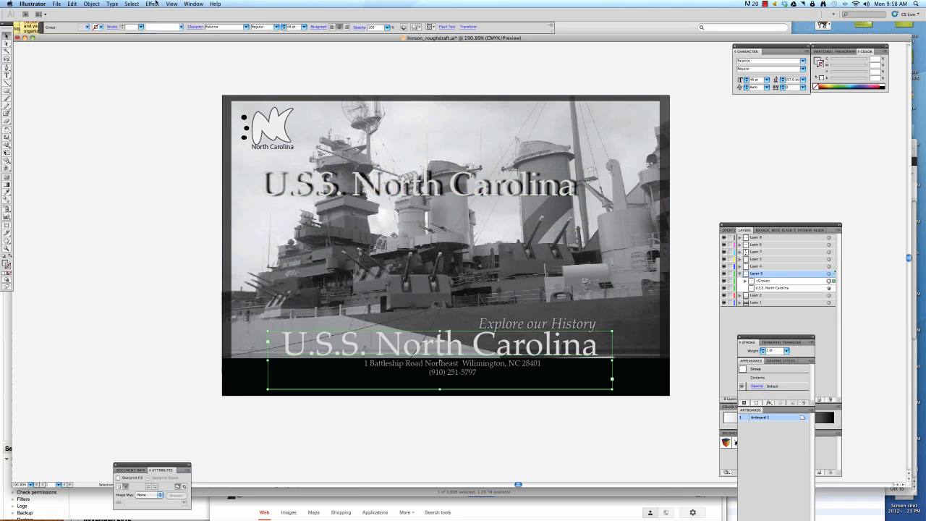
click(153, 4)
mouse_move(176, 103)
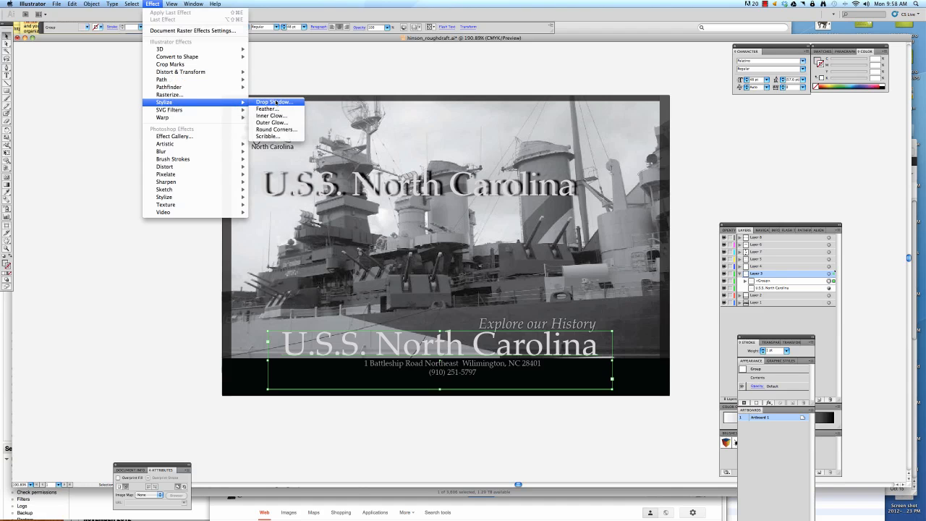
click(276, 102)
drag(477, 143, 518, 138)
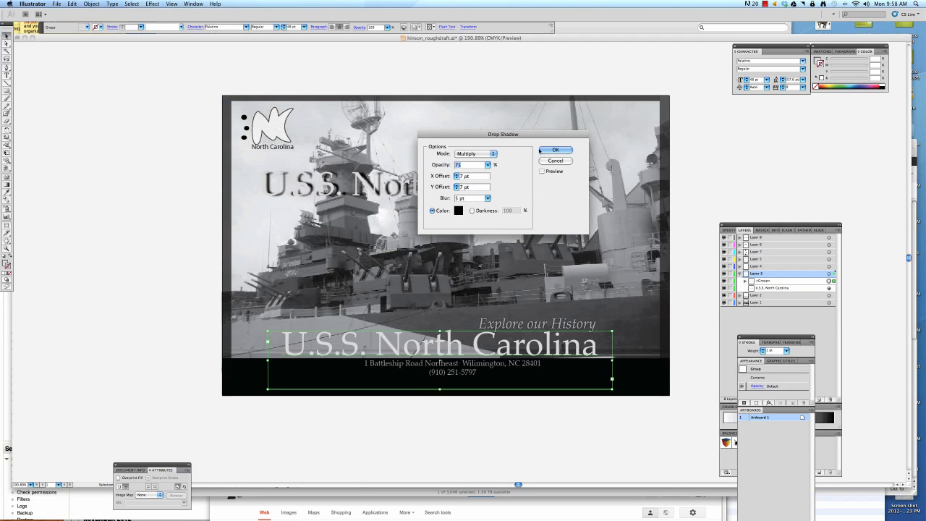
click(542, 172)
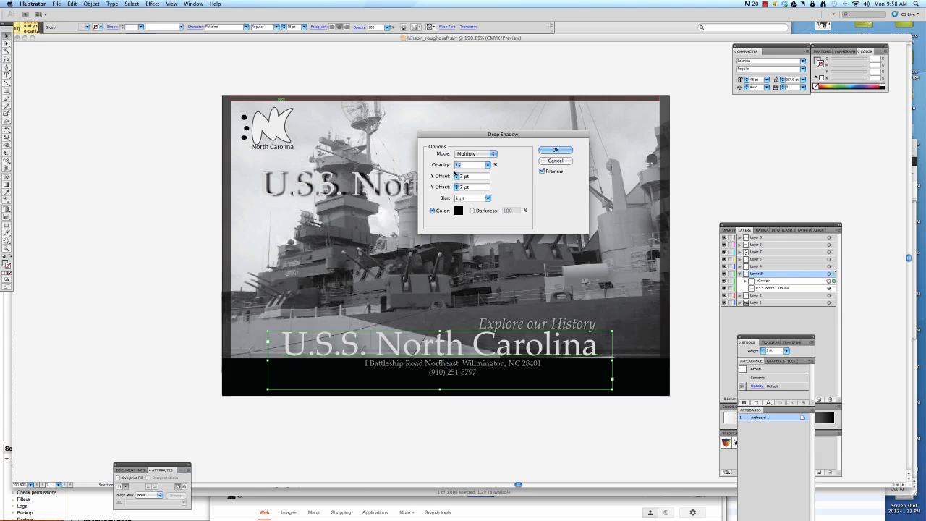
click(488, 198)
drag(454, 208, 451, 208)
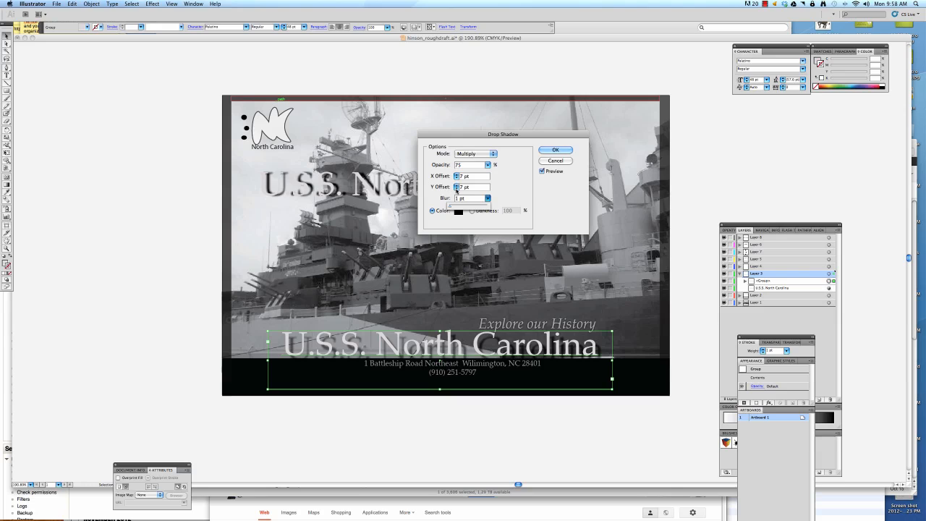
Set the drop shadow's X offset to 2 pt and its Y offset to 1 pt.
click(456, 188)
click(456, 189)
click(456, 189)
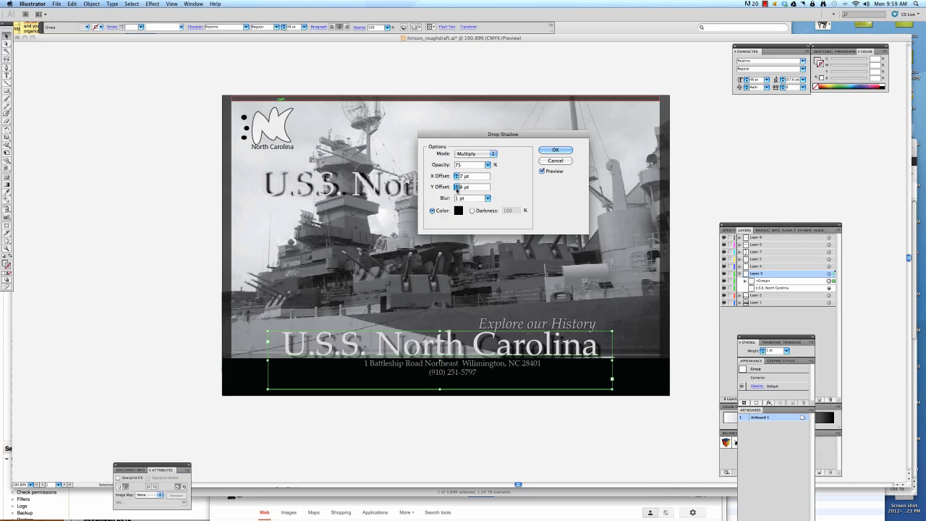
click(457, 178)
click(457, 178)
click(457, 178)
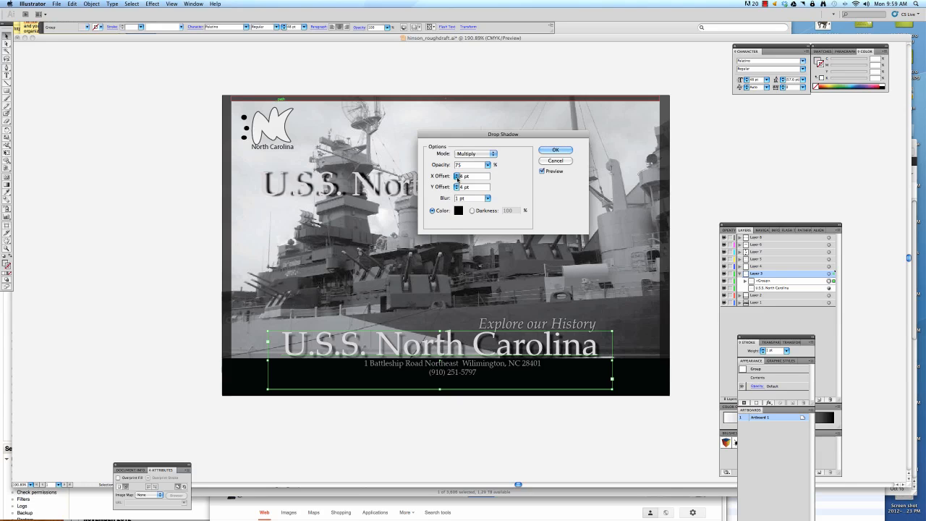
click(457, 178)
click(456, 178)
click(457, 188)
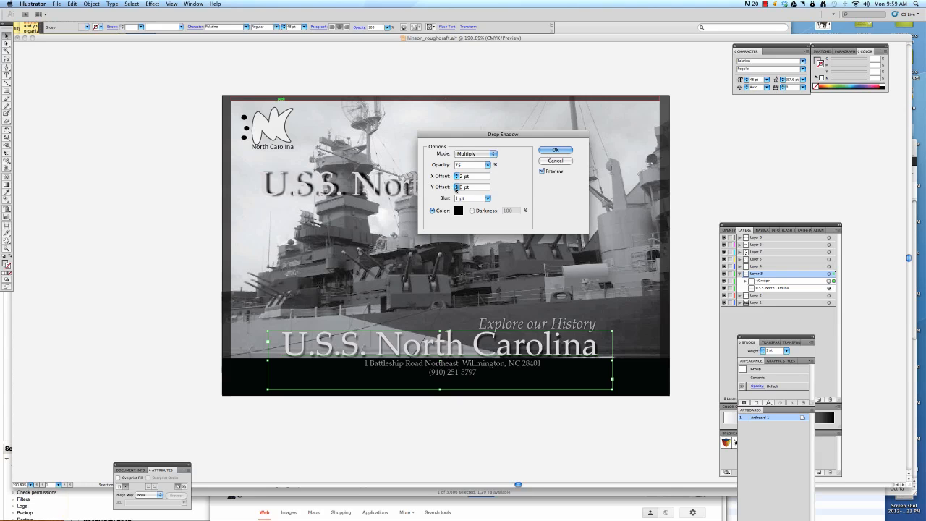
click(456, 189)
click(456, 189)
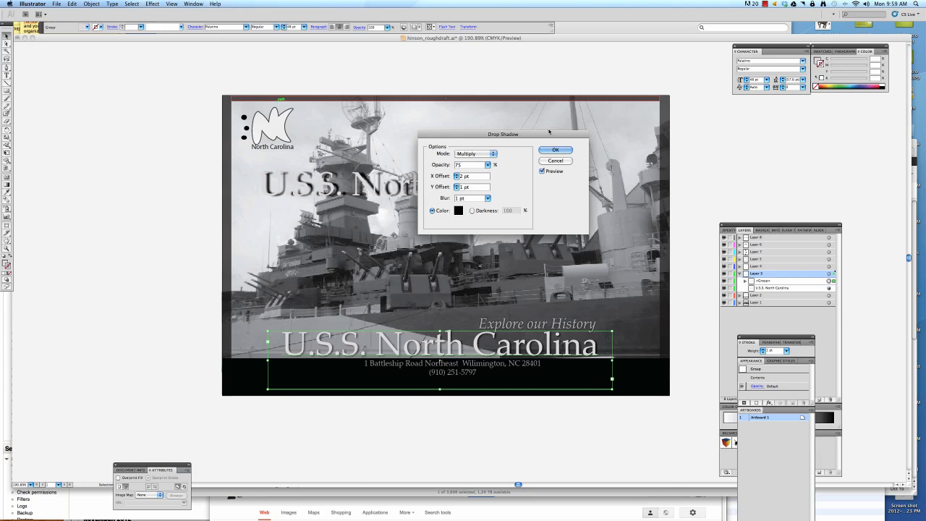
Apply the drop shadow to the grouped title and move the title slightly up from the address line.
click(555, 150)
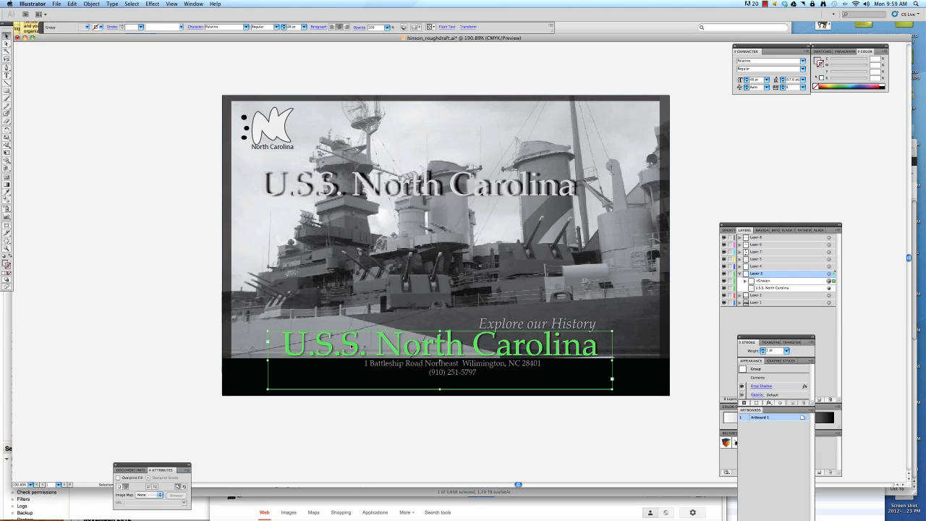
drag(351, 346, 351, 339)
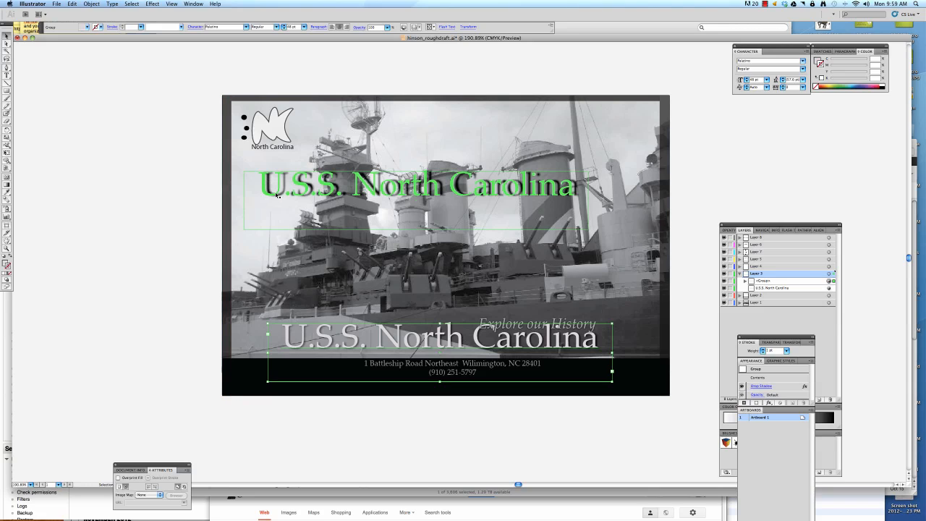
click(137, 244)
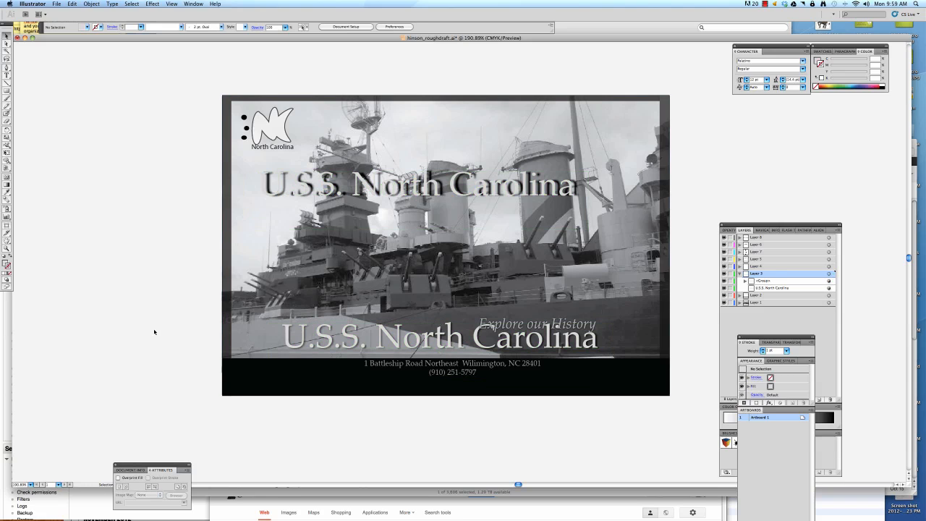
Delete the original shadowed title over the photo and raise the "Explore our History" tagline slightly.
click(288, 184)
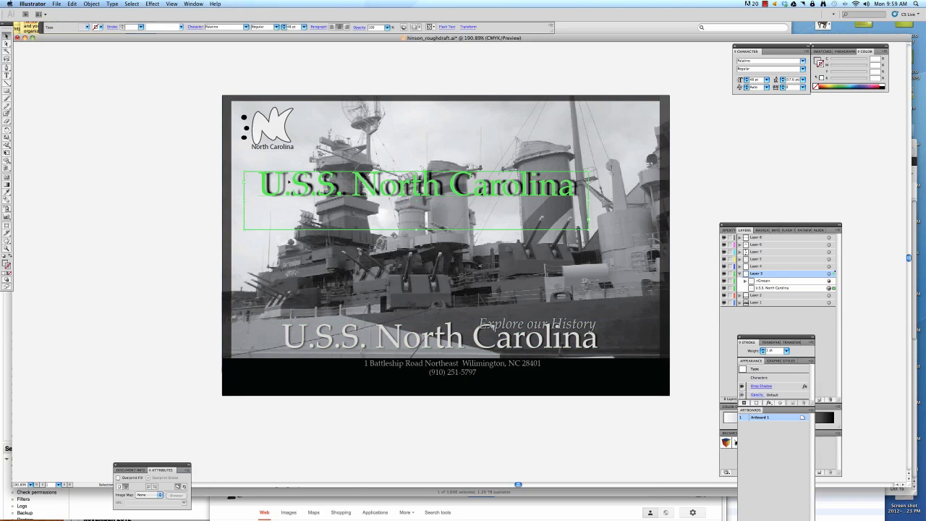
key(Delete)
drag(533, 327, 526, 318)
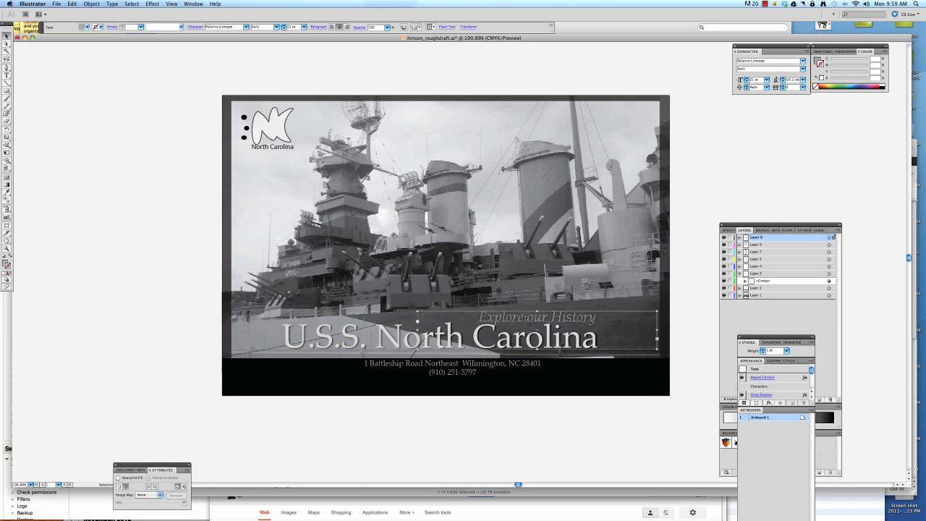
Move the U.S.S. North Carolina title and its tagline together slightly to the right and a touch down.
shift+click(407, 349)
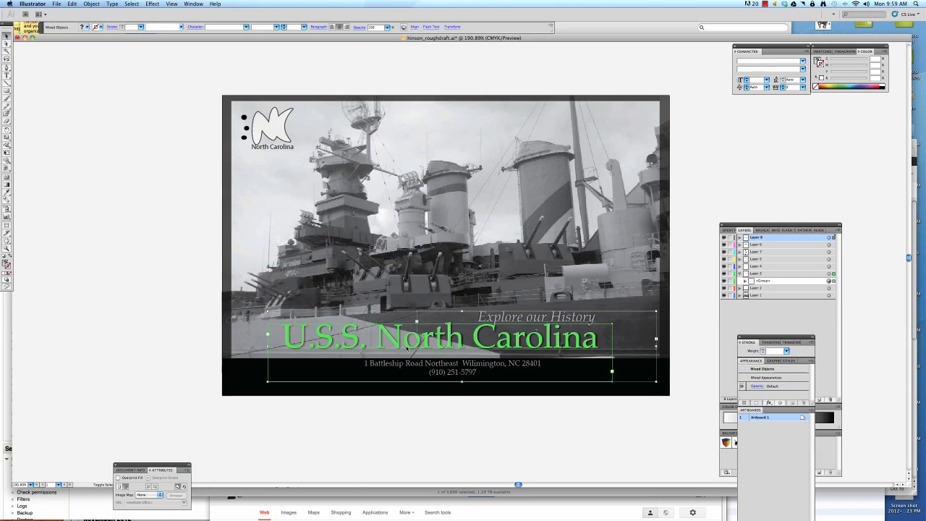
drag(408, 348, 416, 353)
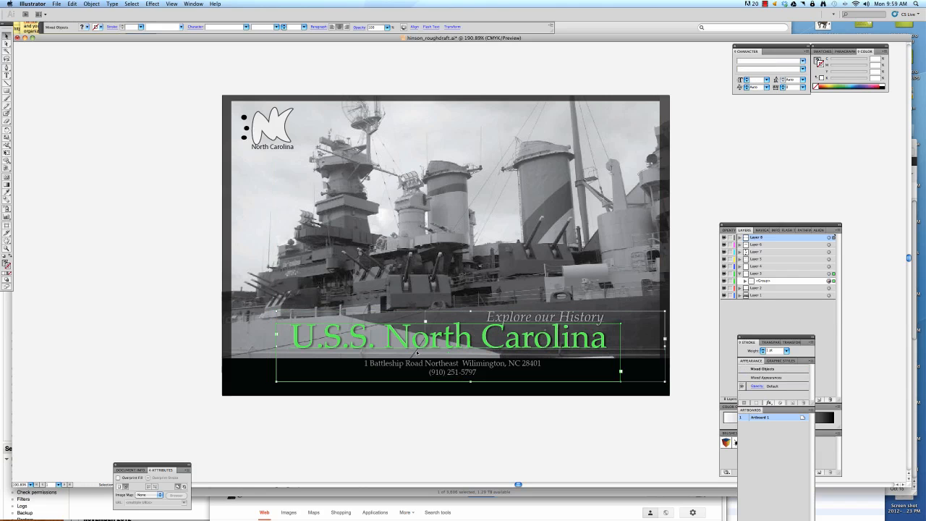
key(Right)
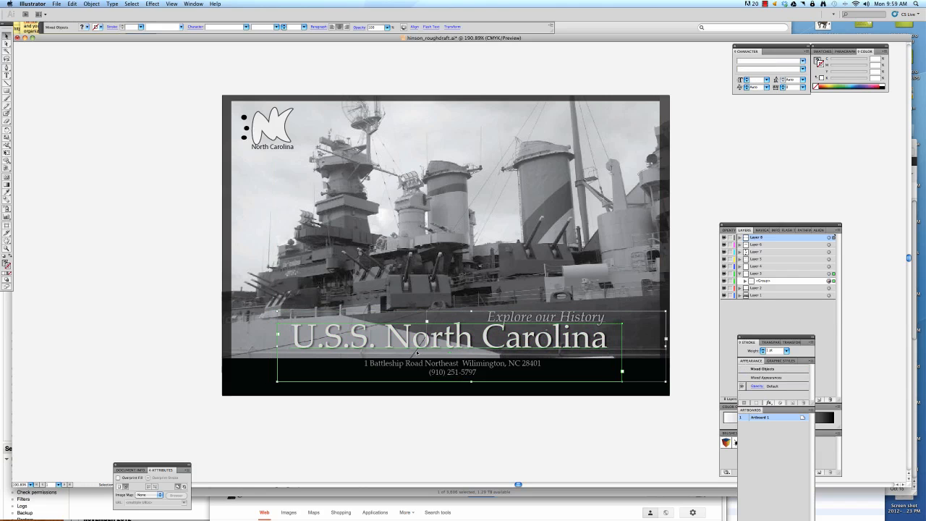
key(Down)
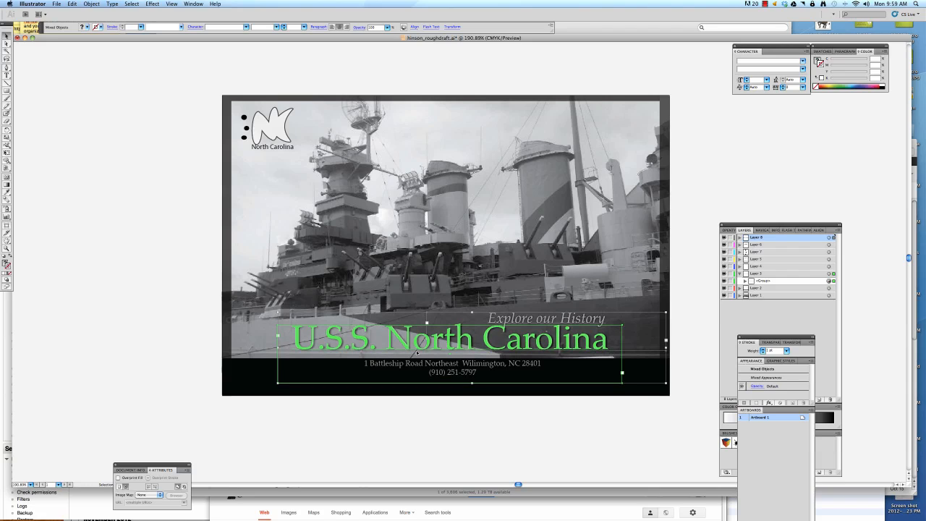
click(484, 367)
double_click(483, 367)
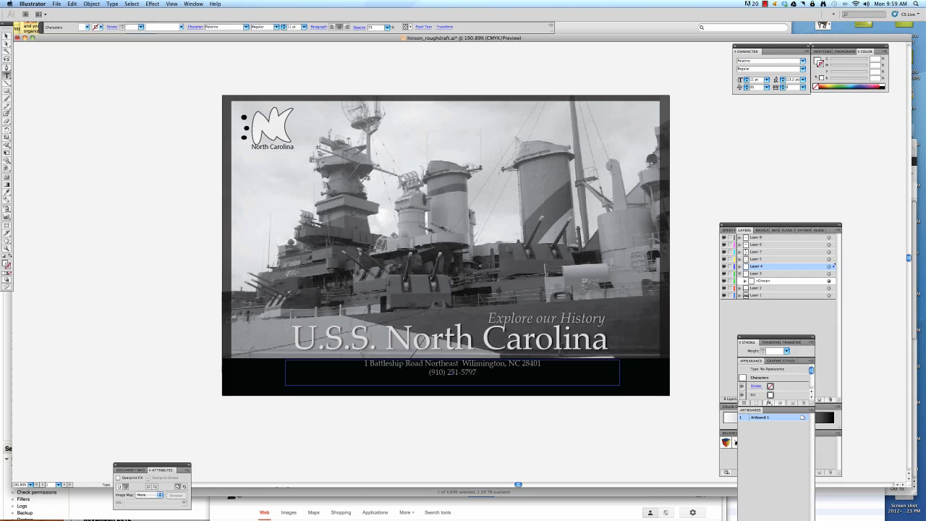
click(7, 34)
click(266, 135)
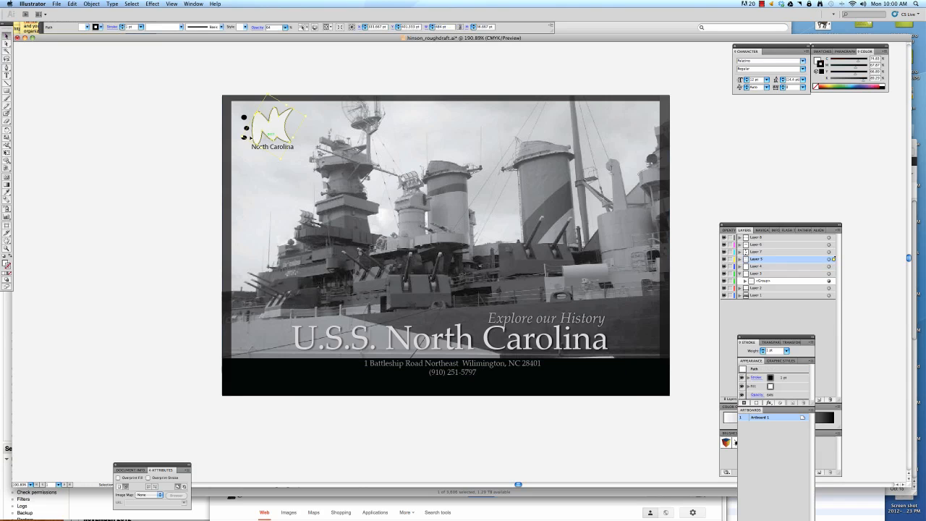
click(219, 137)
drag(246, 129, 246, 128)
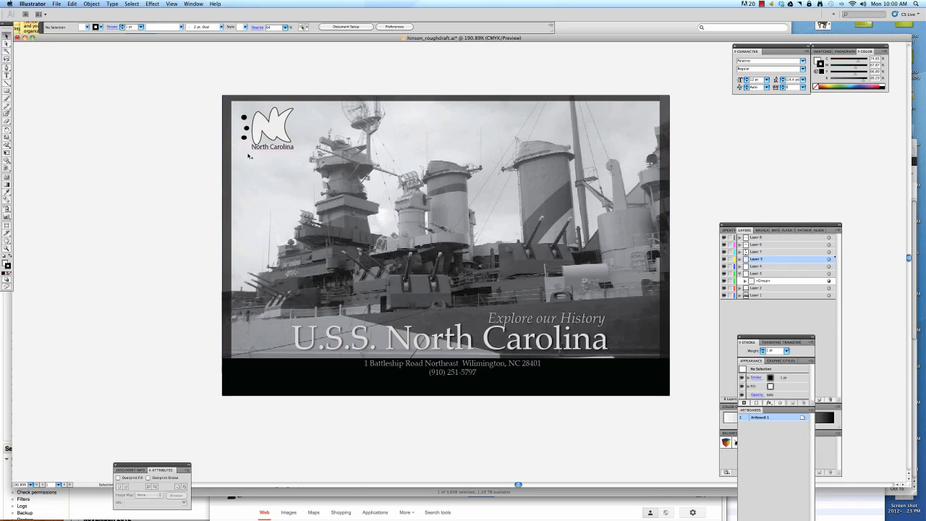
Move the small North Carolina caption slightly down from the logo above it.
click(279, 149)
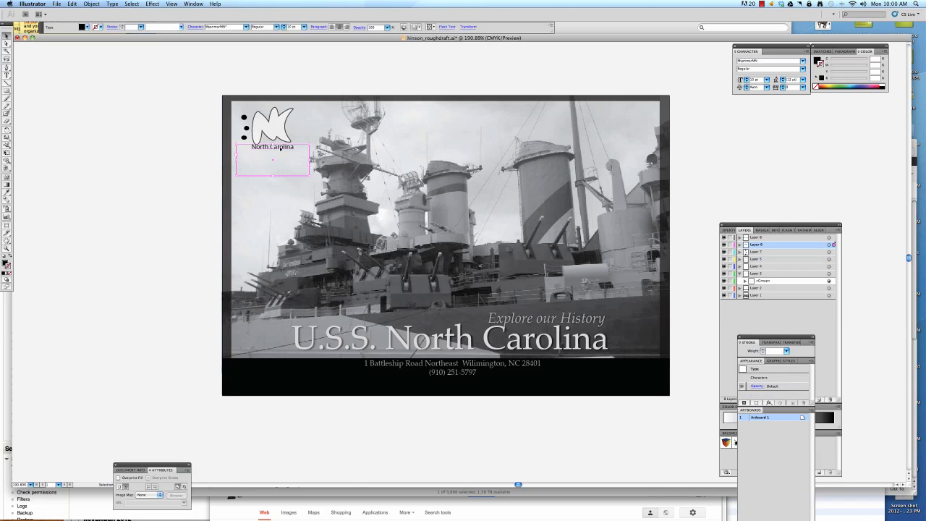
drag(281, 148, 280, 151)
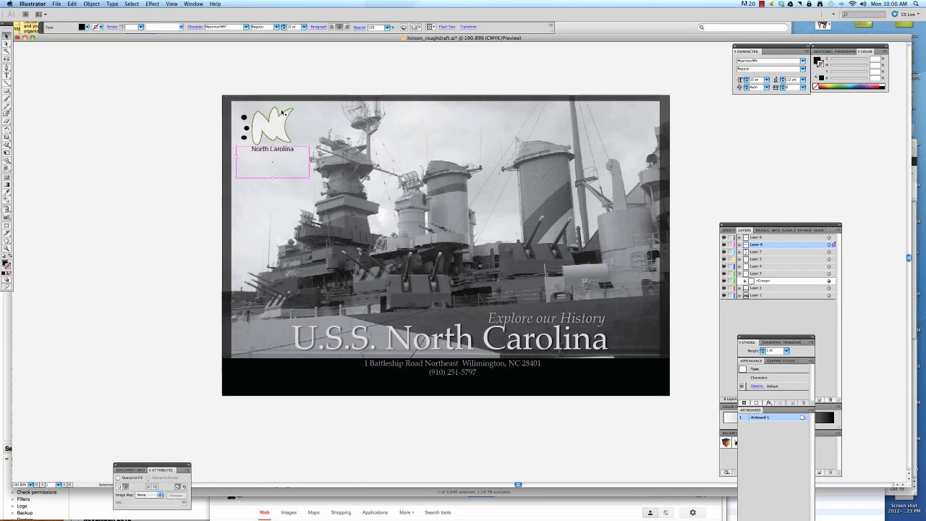
click(99, 191)
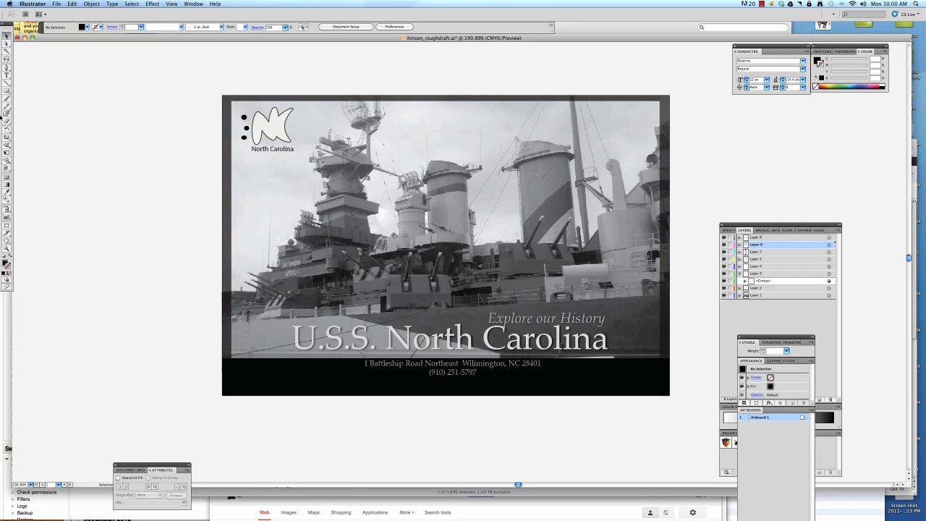
Draw two black rectangles at the poster's right edge, the upper about 117 by 156 pt and the lower about 113 by 137 pt.
click(6, 90)
drag(591, 117, 671, 224)
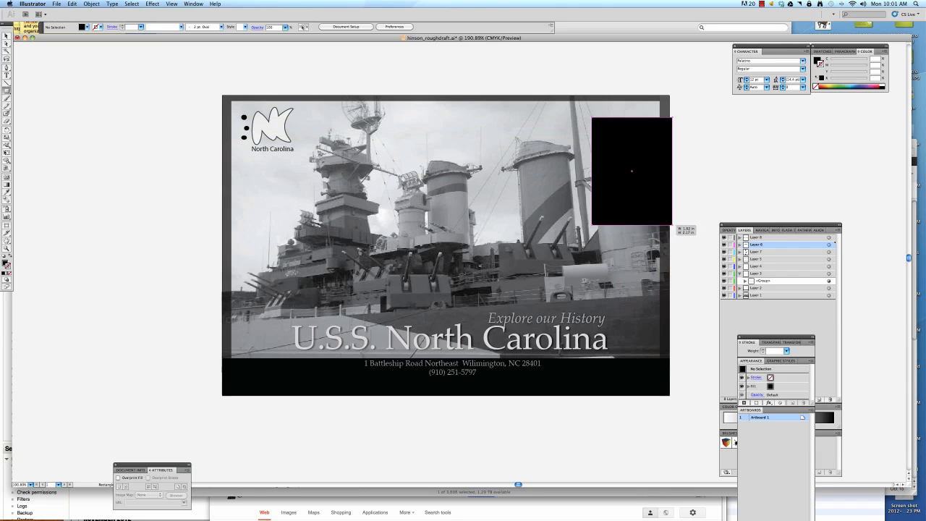
drag(591, 251, 669, 346)
click(7, 36)
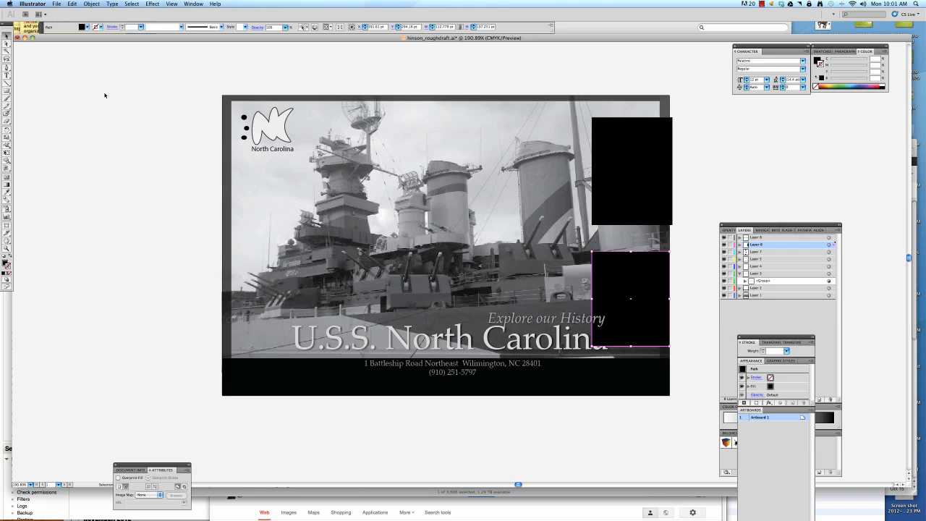
click(97, 112)
Narrow the upper black rectangle so its right side aligns with the poster's edge.
click(605, 157)
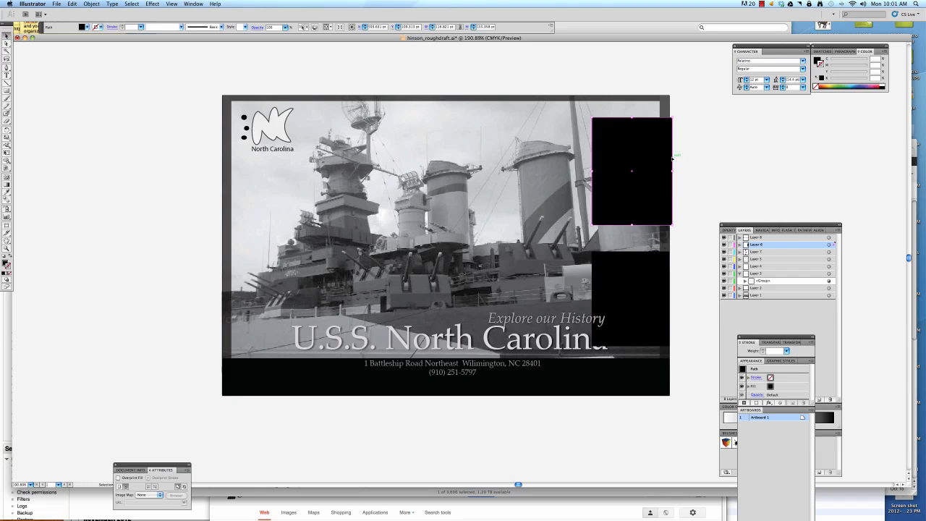
drag(672, 173, 670, 172)
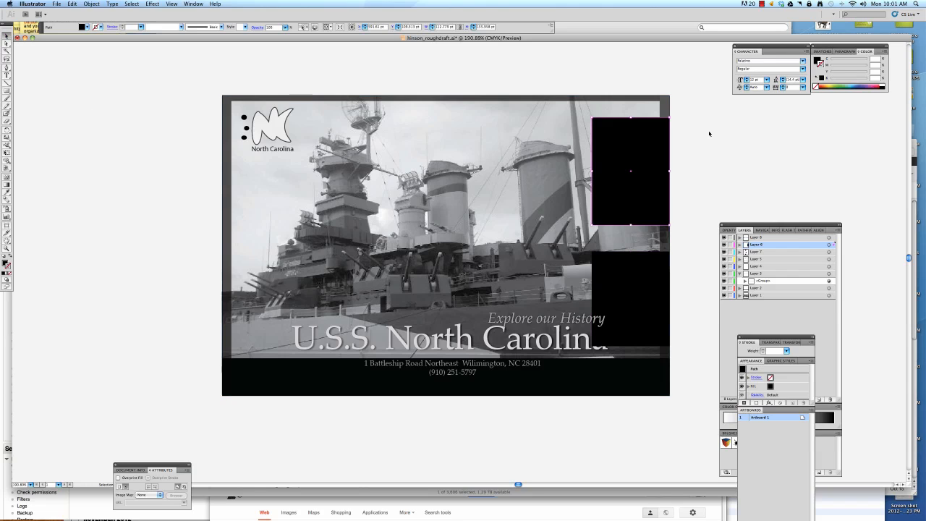
click(709, 133)
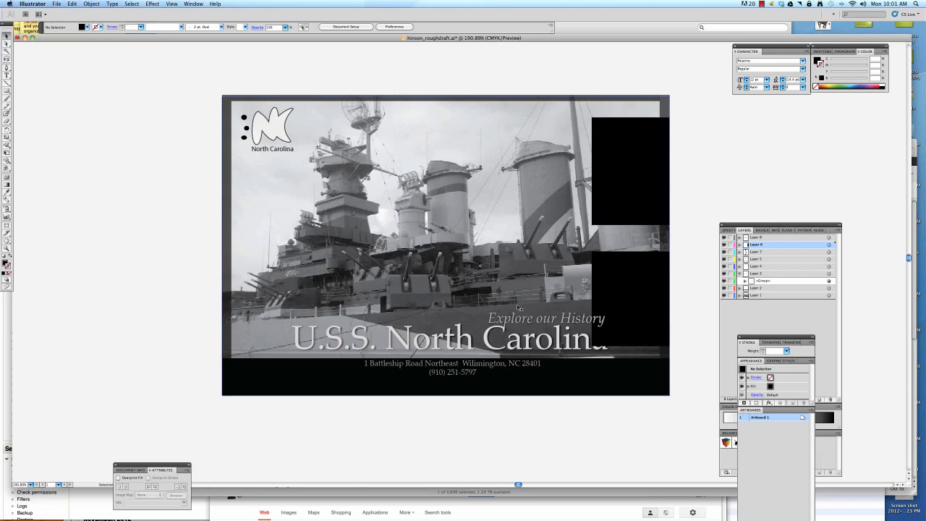
Shorten the lower black rectangle from its bottom edge and make the upper one match it, leaving a small gap between them.
click(632, 340)
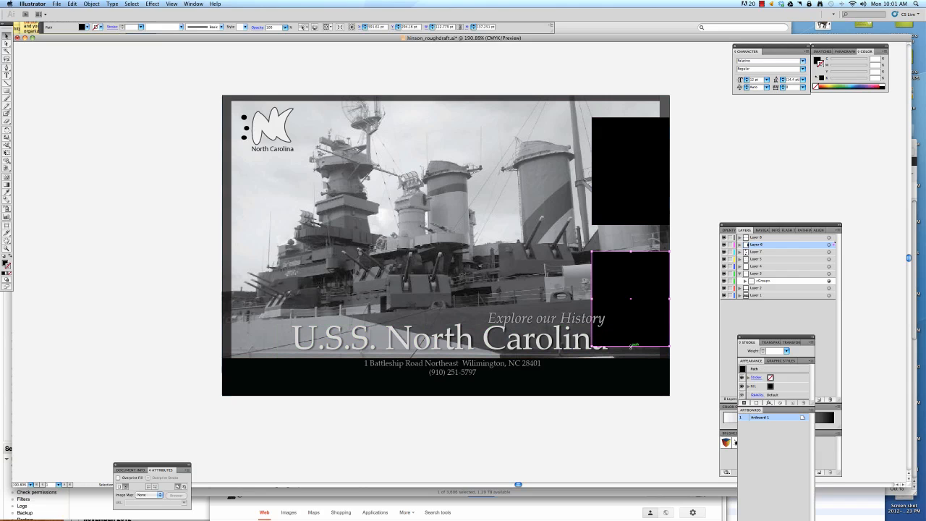
drag(632, 344, 628, 291)
click(629, 213)
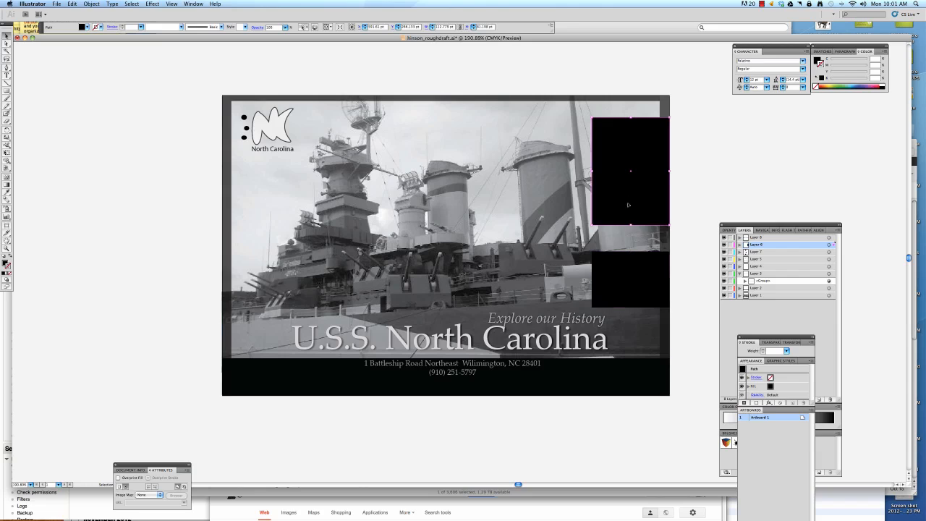
mouse_move(630, 225)
mouse_down()
mouse_move(631, 149)
mouse_move(629, 217)
mouse_up()
click(684, 228)
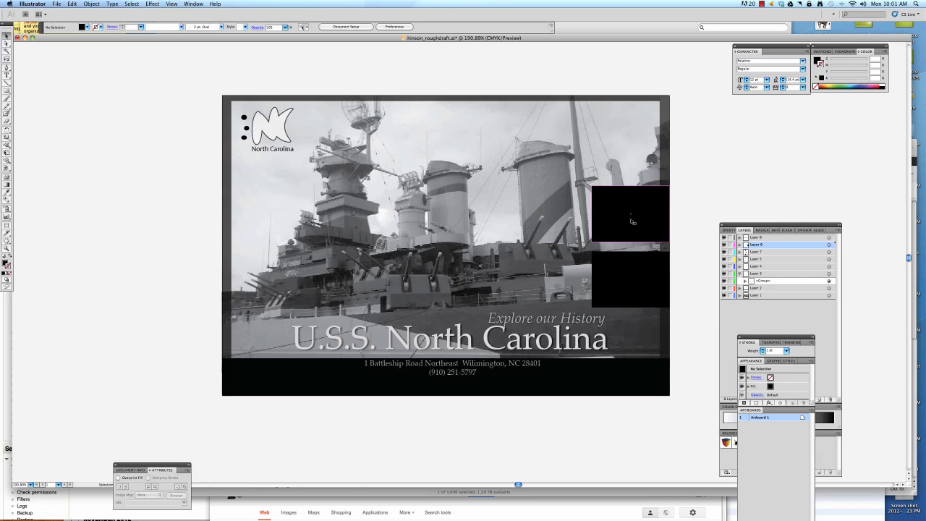
Delete both black rectangles from the poster's right side.
click(622, 269)
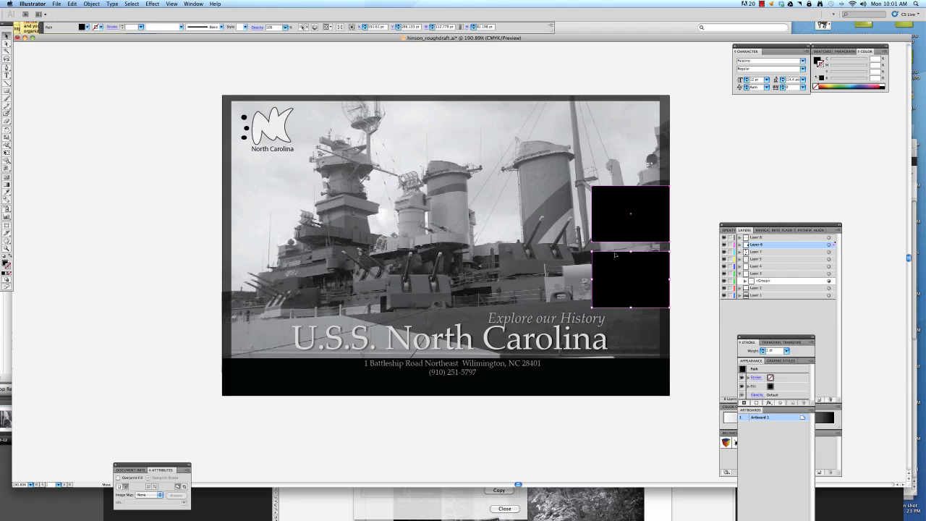
drag(620, 225, 701, 162)
key(Delete)
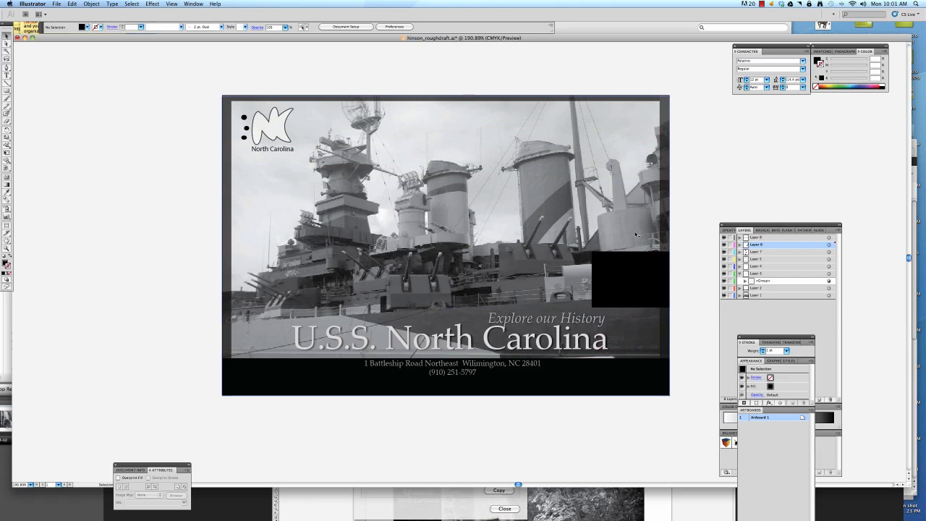
click(634, 267)
key(Delete)
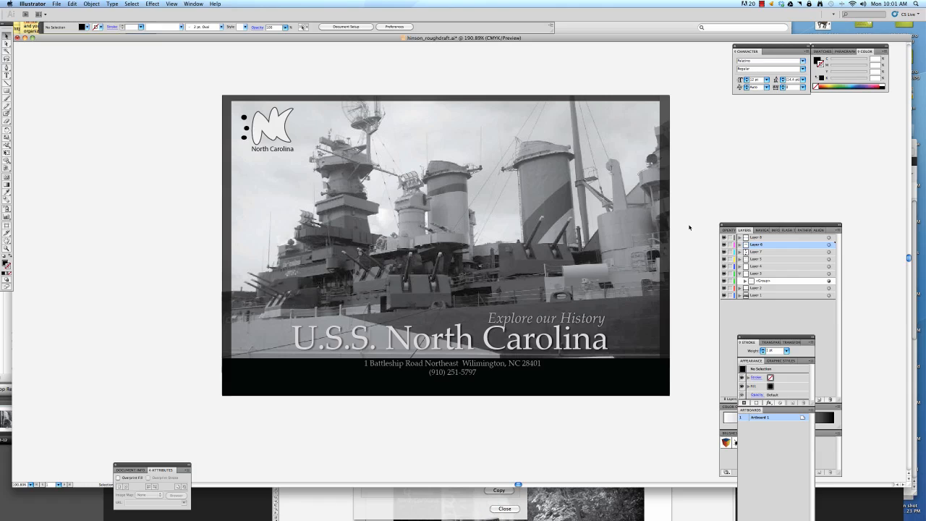